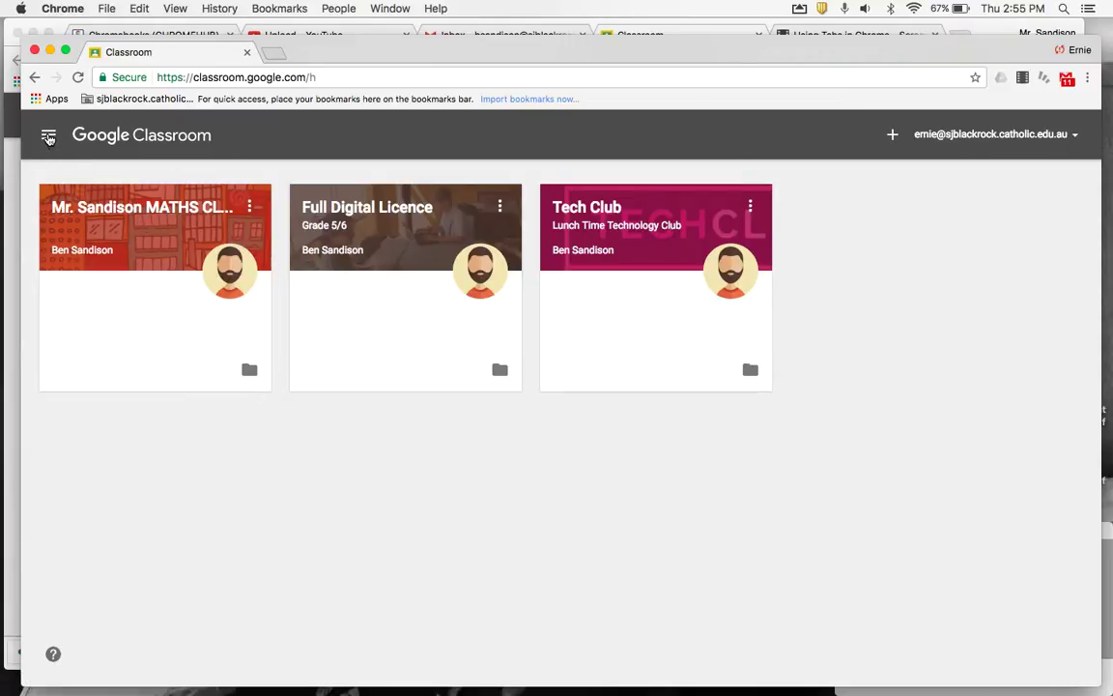
Step: Open the list of outstanding work for all enrolled classes
click(48, 138)
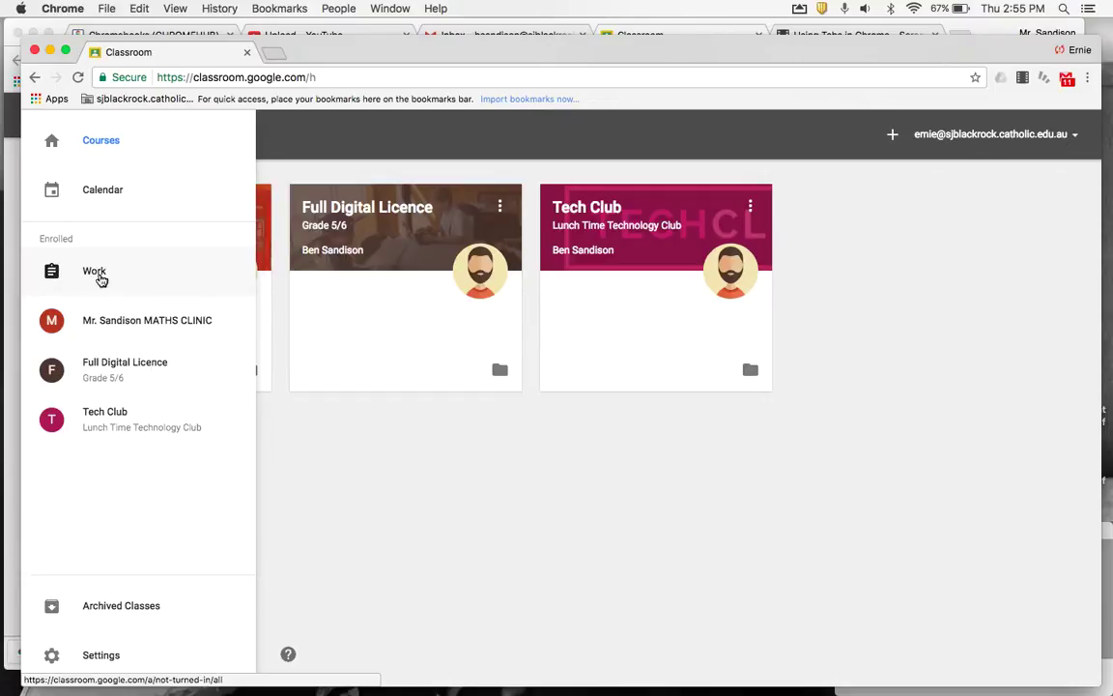
click(97, 273)
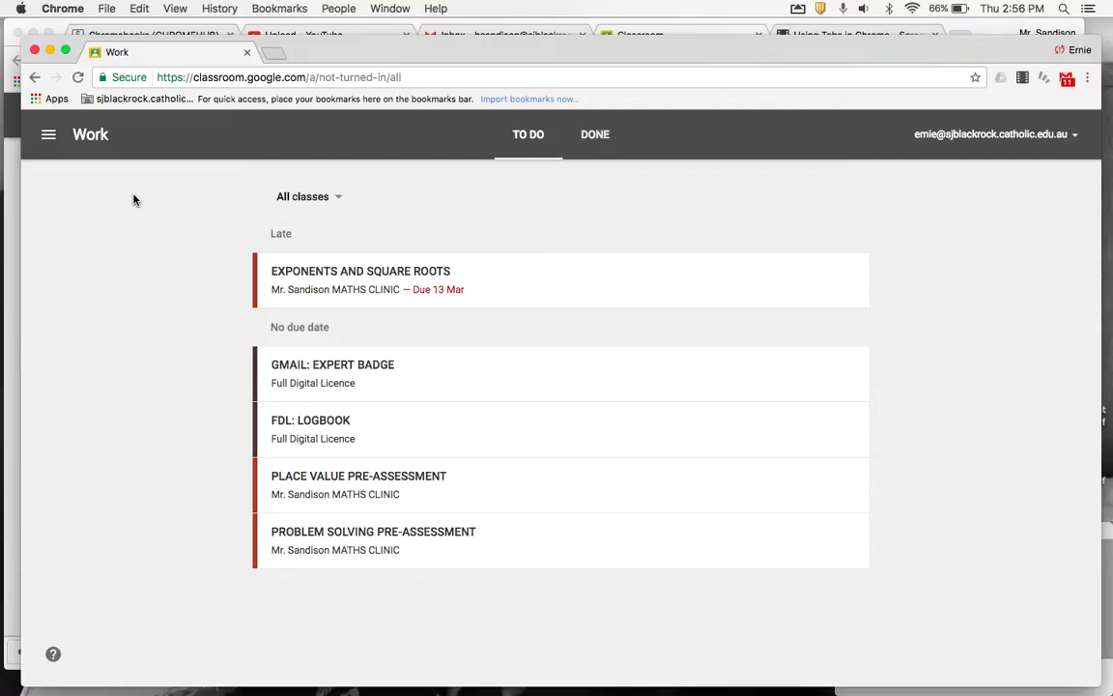
Step: Open the class calendar, look two weeks ahead to Mar 27-Apr 2, and return to the current week
click(50, 136)
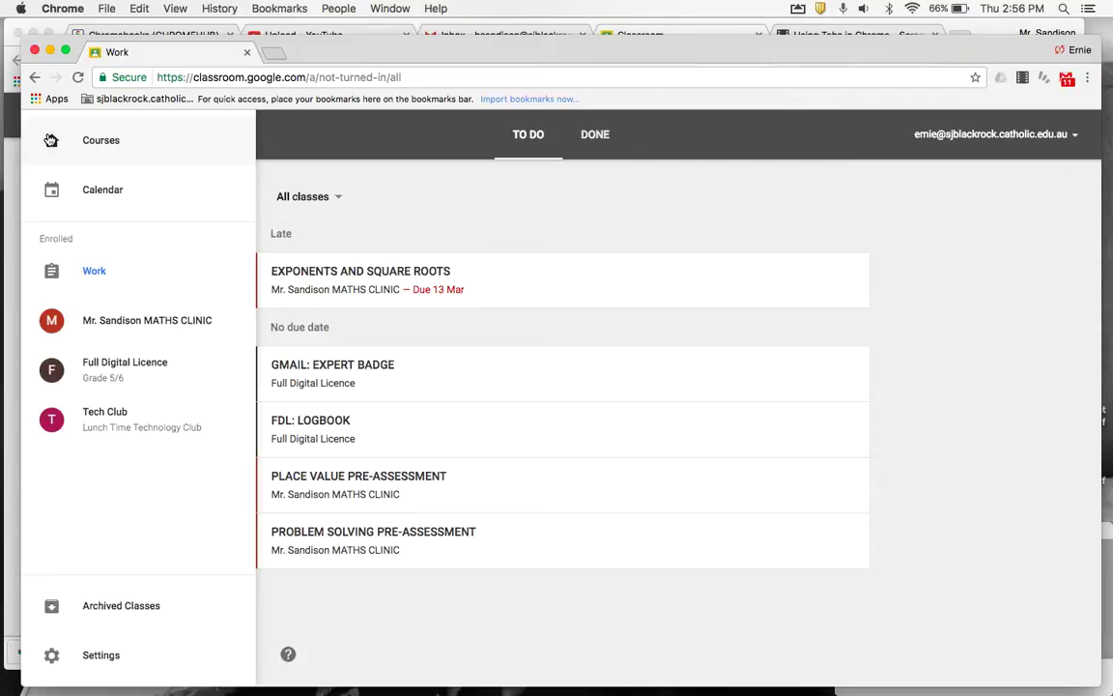
click(101, 188)
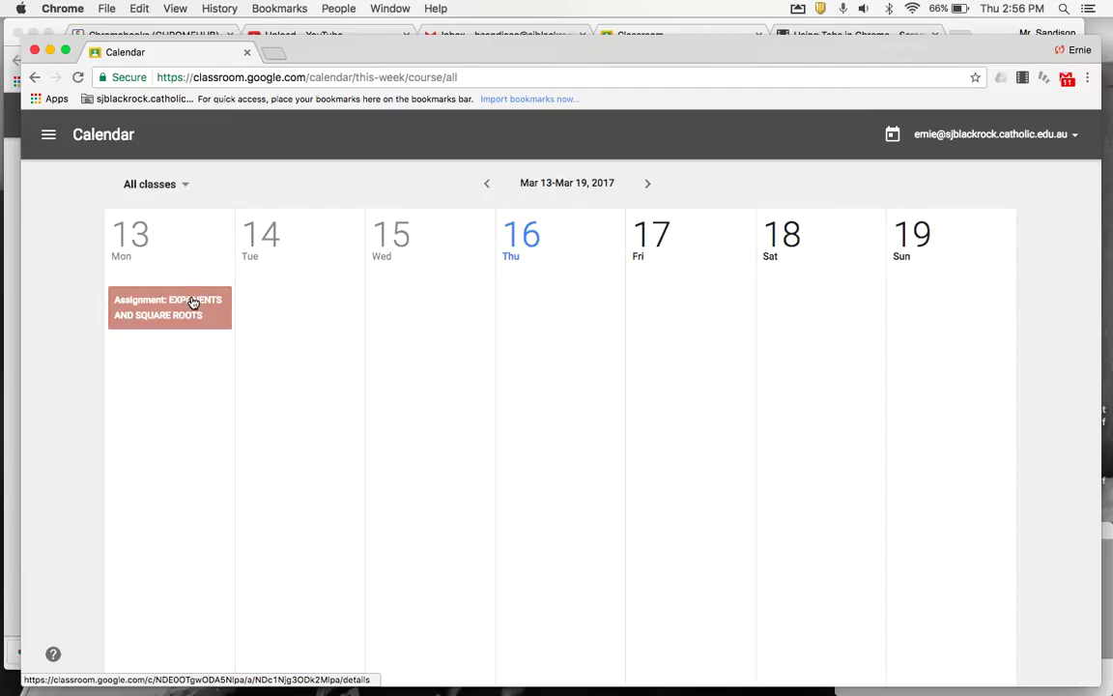
click(647, 187)
click(647, 187)
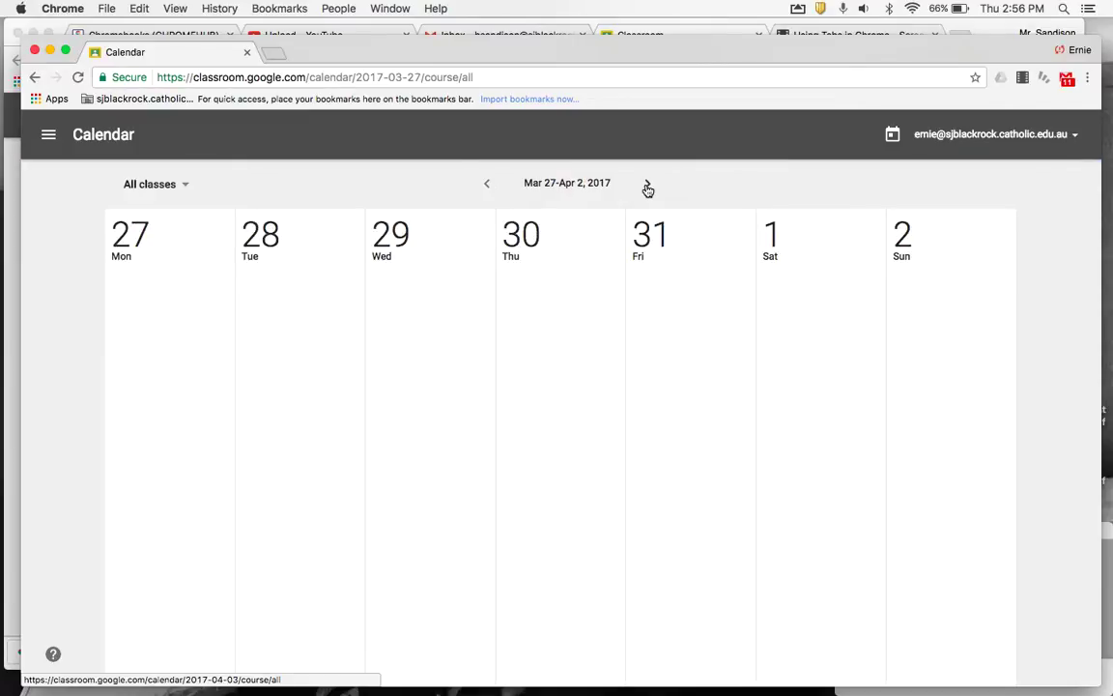
click(489, 187)
click(489, 187)
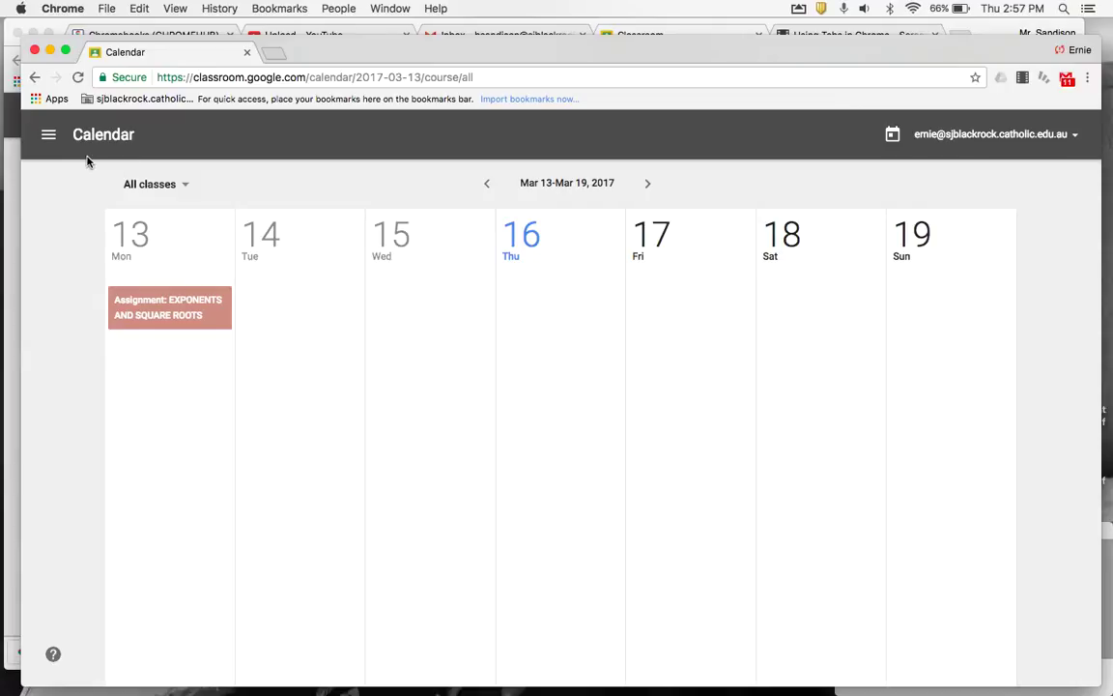
click(893, 136)
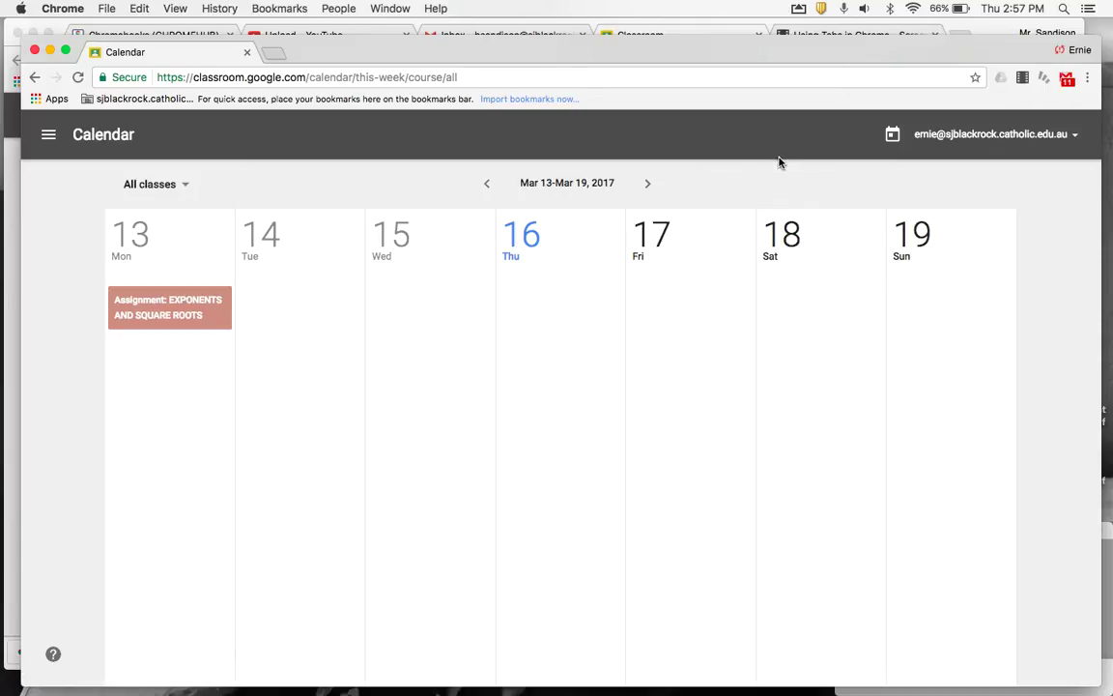
Step: Return to the courses overview and open the MATHS CLINIC class
click(52, 141)
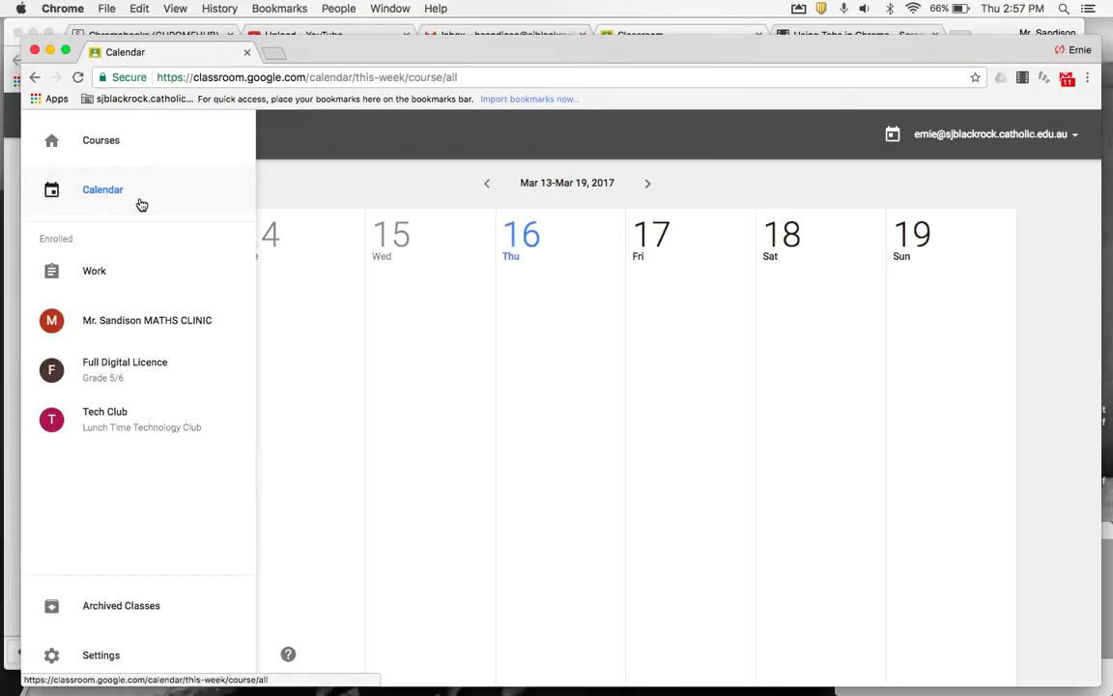
click(149, 137)
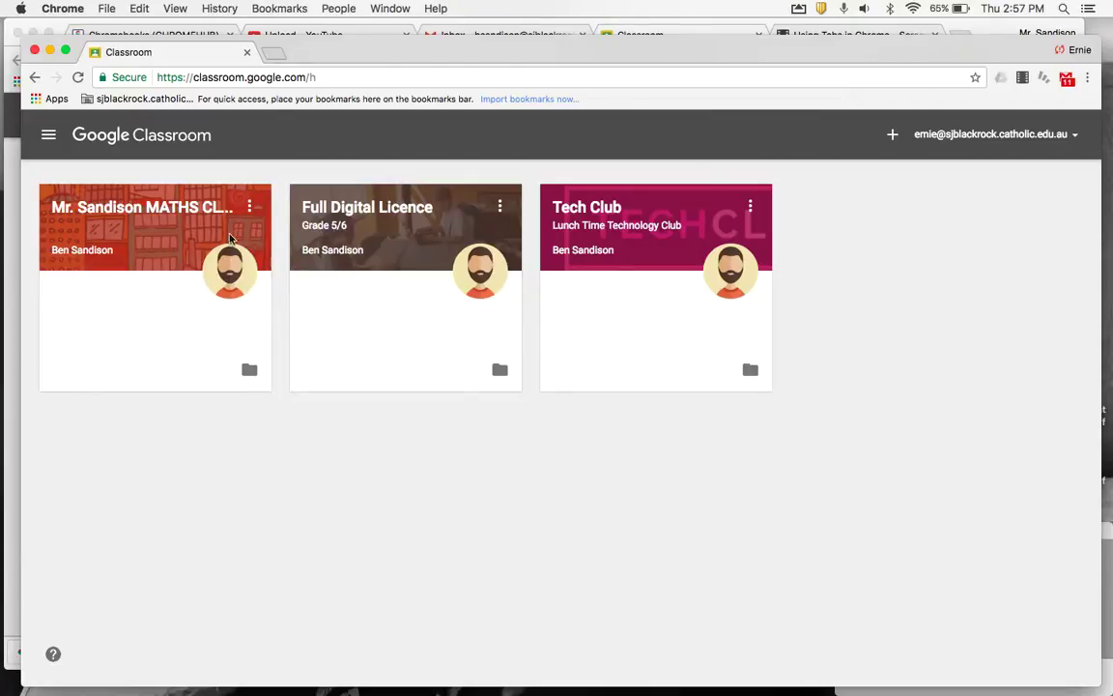
click(190, 216)
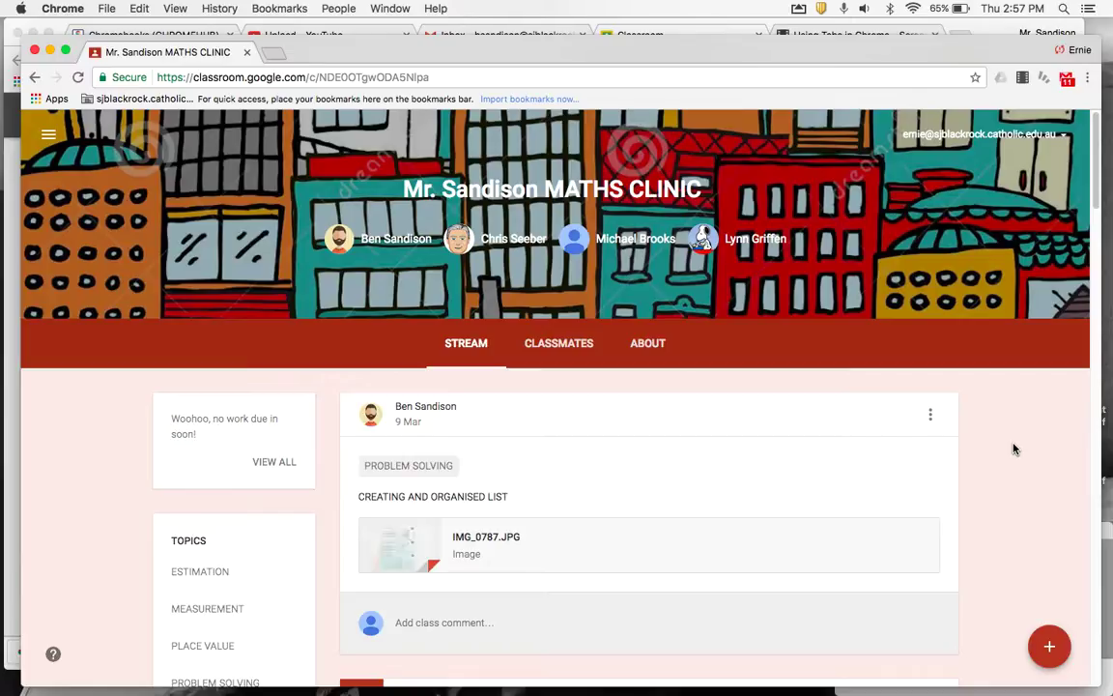
Step: Find the EXPONENTS AND SQUARE ROOTS assignment in the class stream and open it to review its instructions and work area
scroll(1014, 448, down, 3)
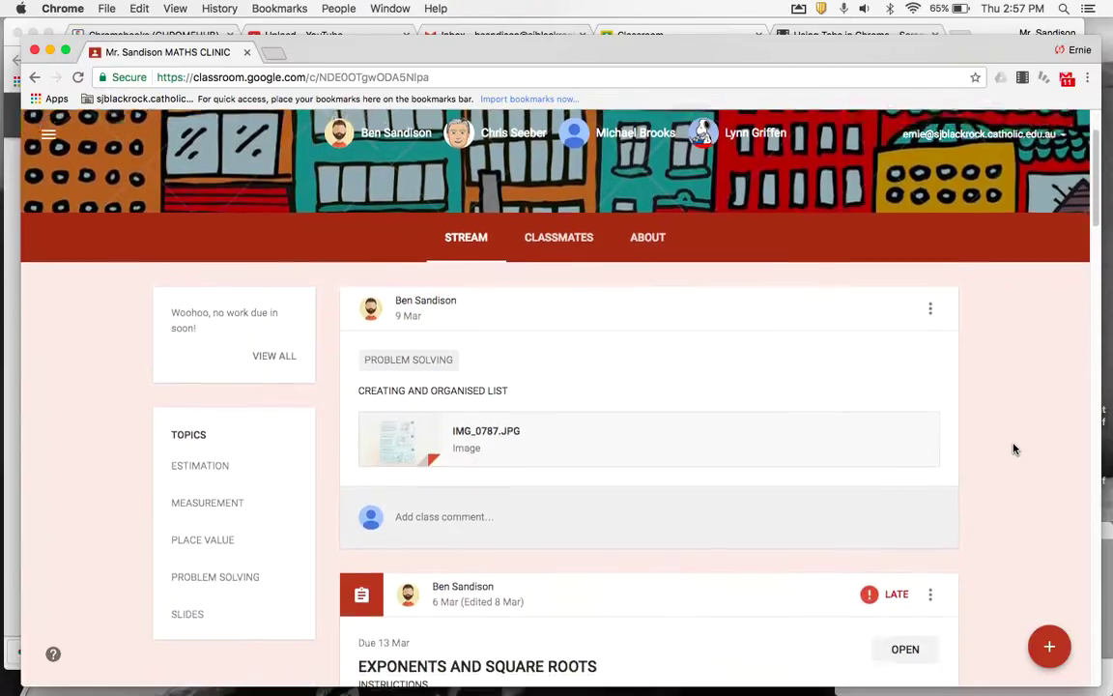
scroll(1014, 448, down, 4)
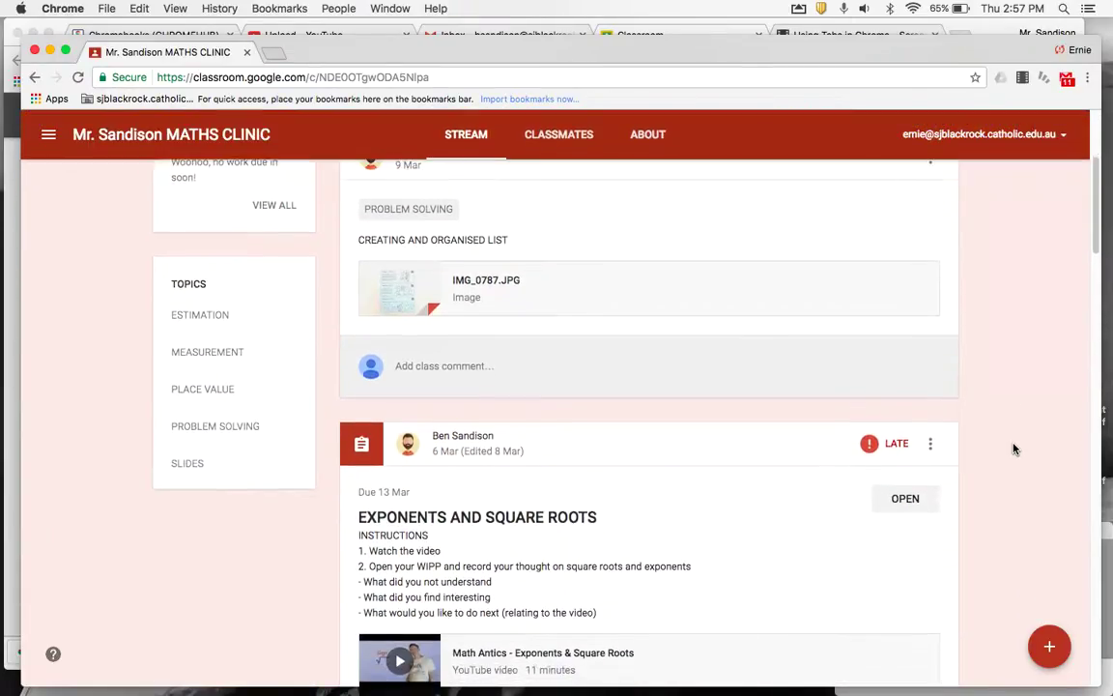
scroll(1013, 448, down, 5)
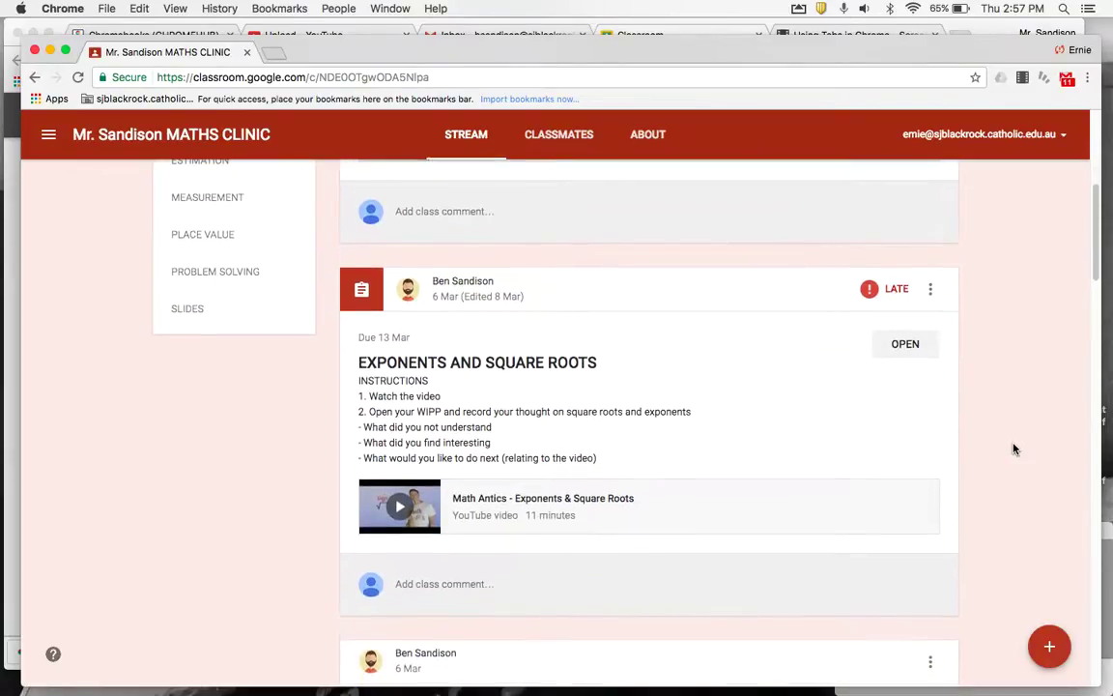
scroll(1014, 449, down, 1)
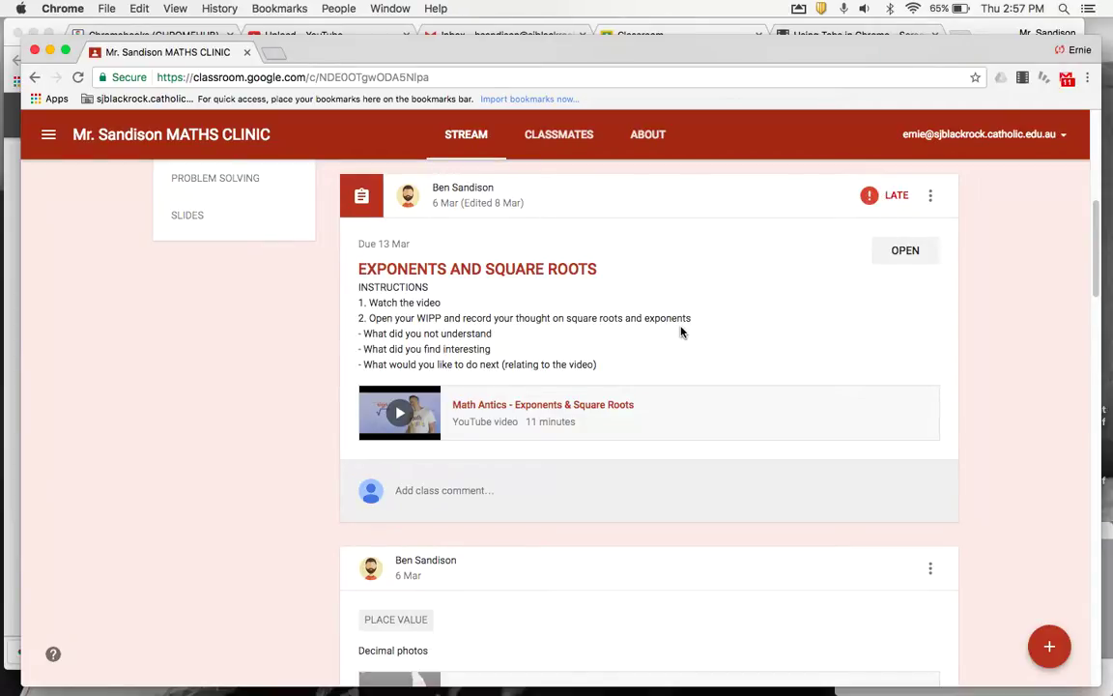
click(905, 259)
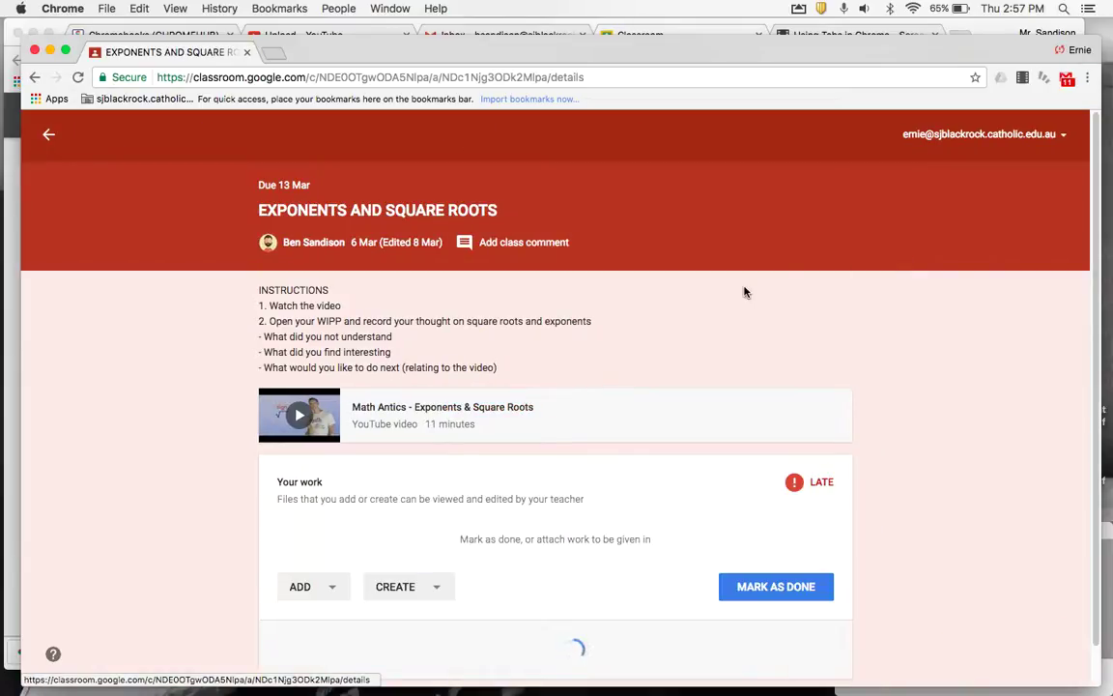
scroll(665, 354, down, 1)
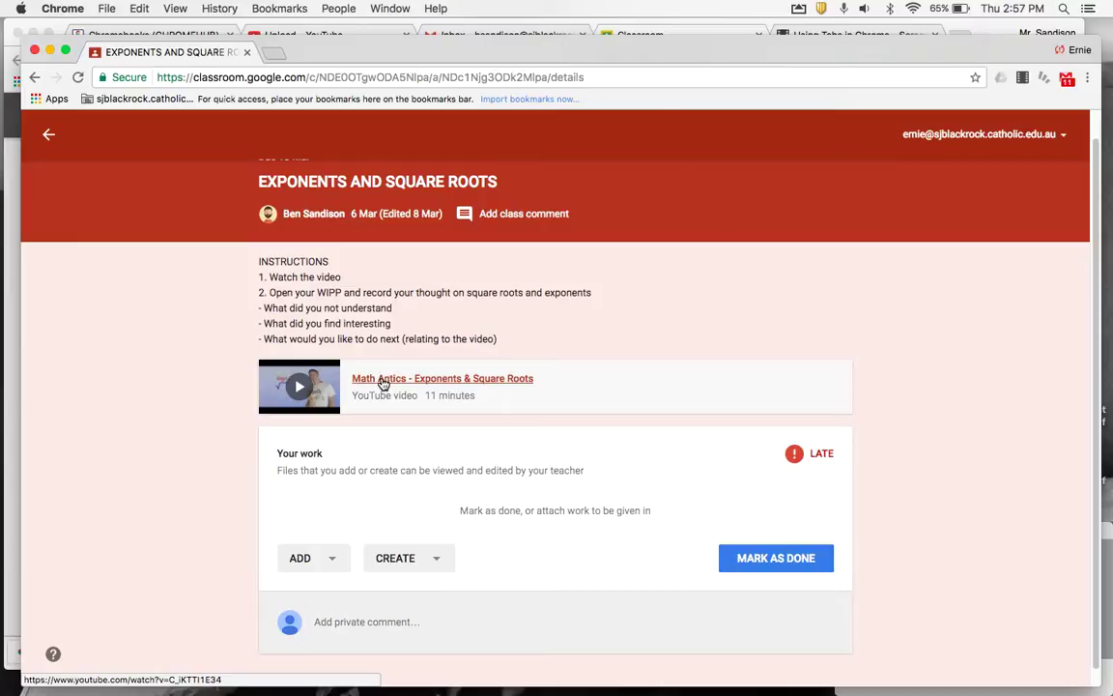
scroll(607, 526, down, 1)
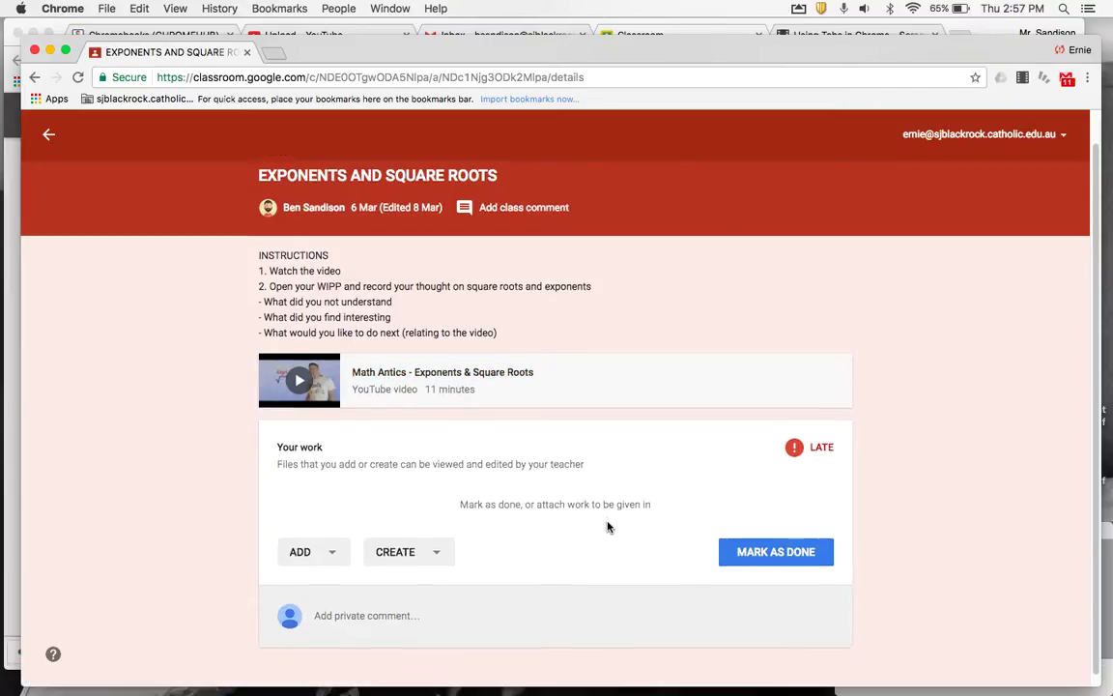
scroll(608, 526, down, 1)
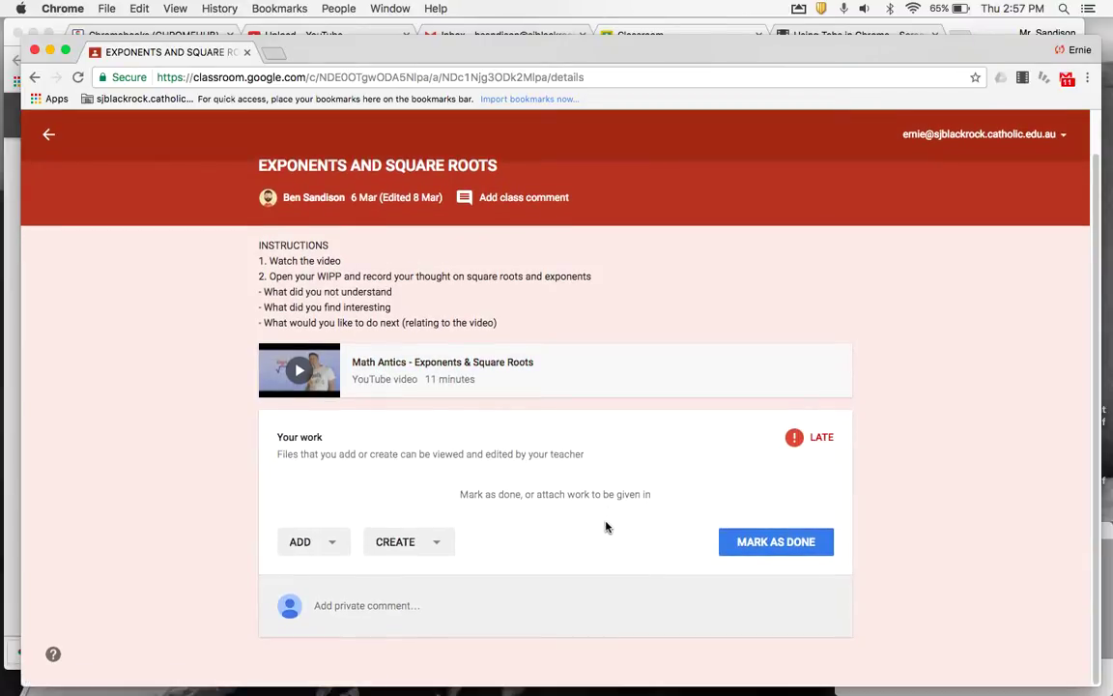
Step: Examine the options for adding existing files and creating new ones as work for the assignment
click(330, 544)
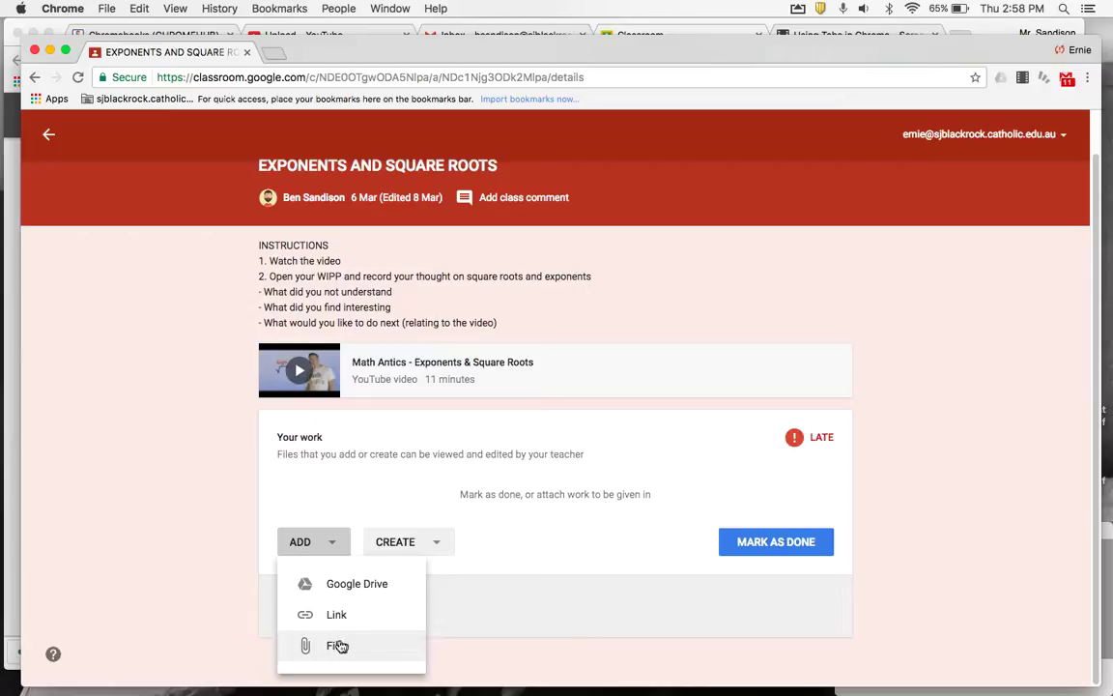
click(478, 569)
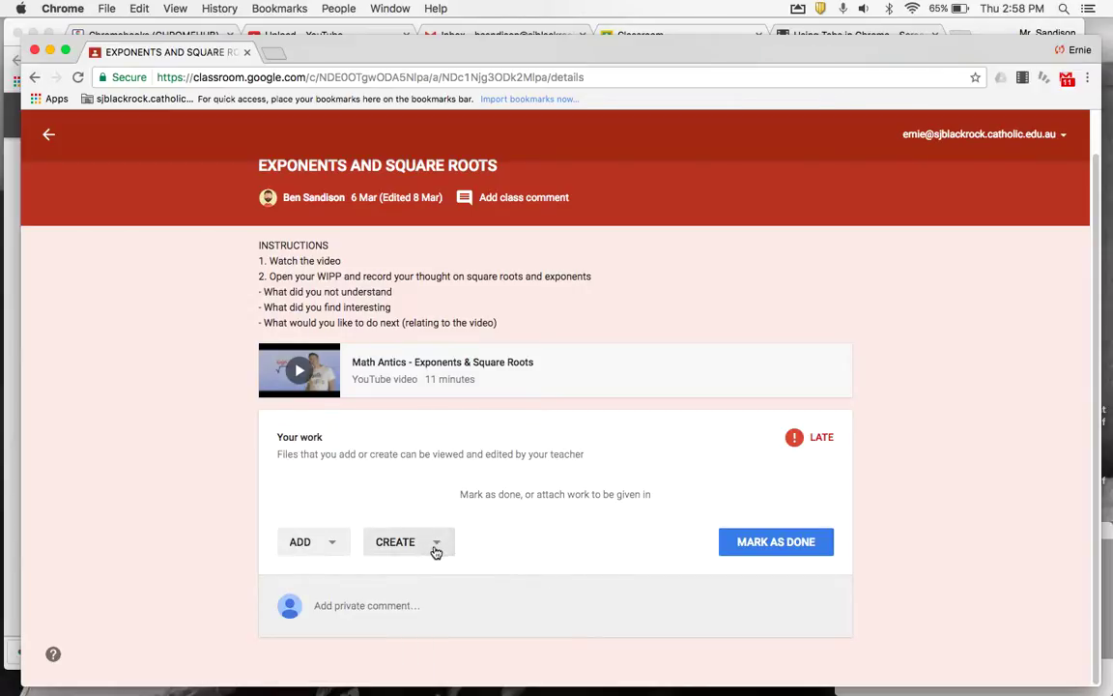
click(435, 547)
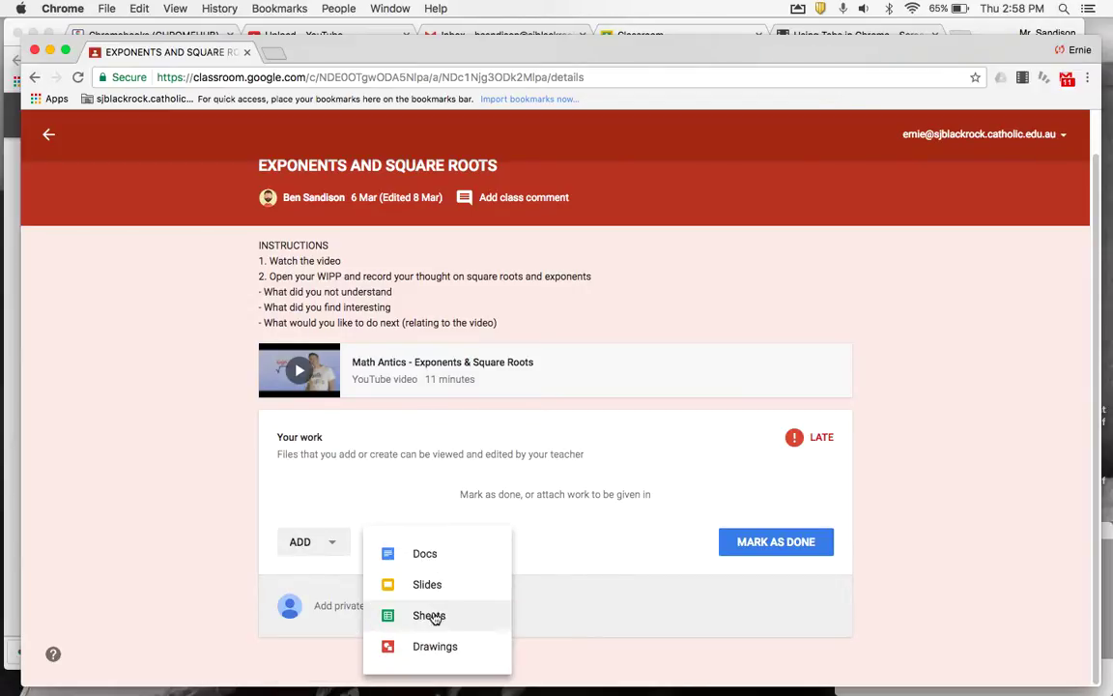
click(611, 534)
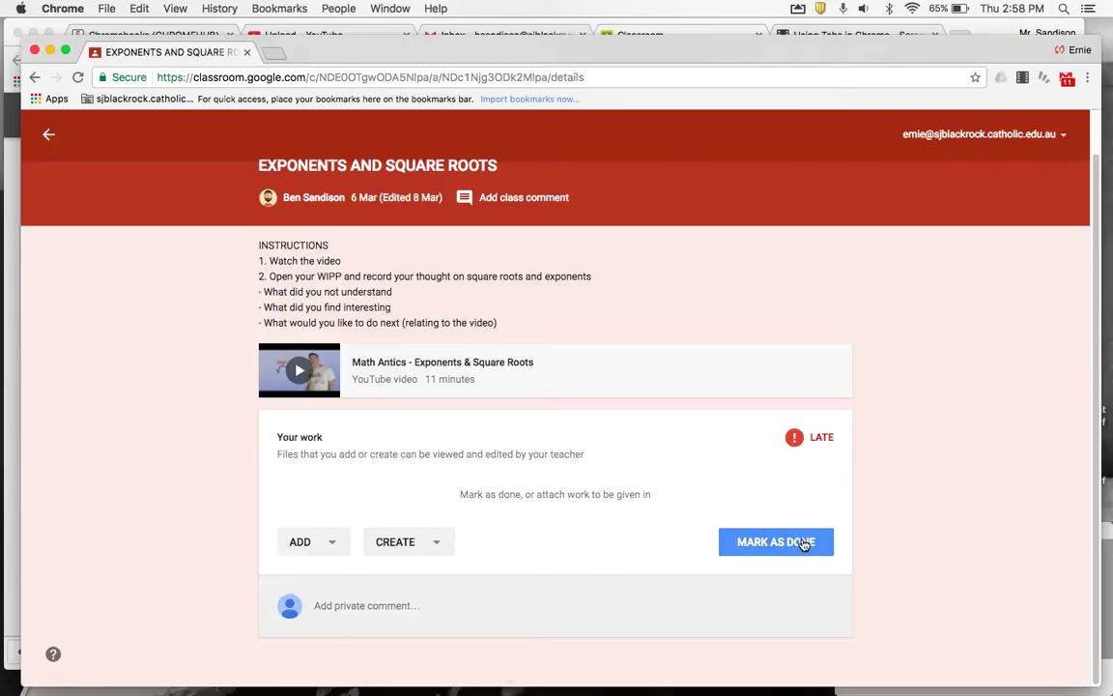
Step: Mark the EXPONENTS AND SQUARE ROOTS assignment as done without attaching work, and return to the class stream
click(803, 544)
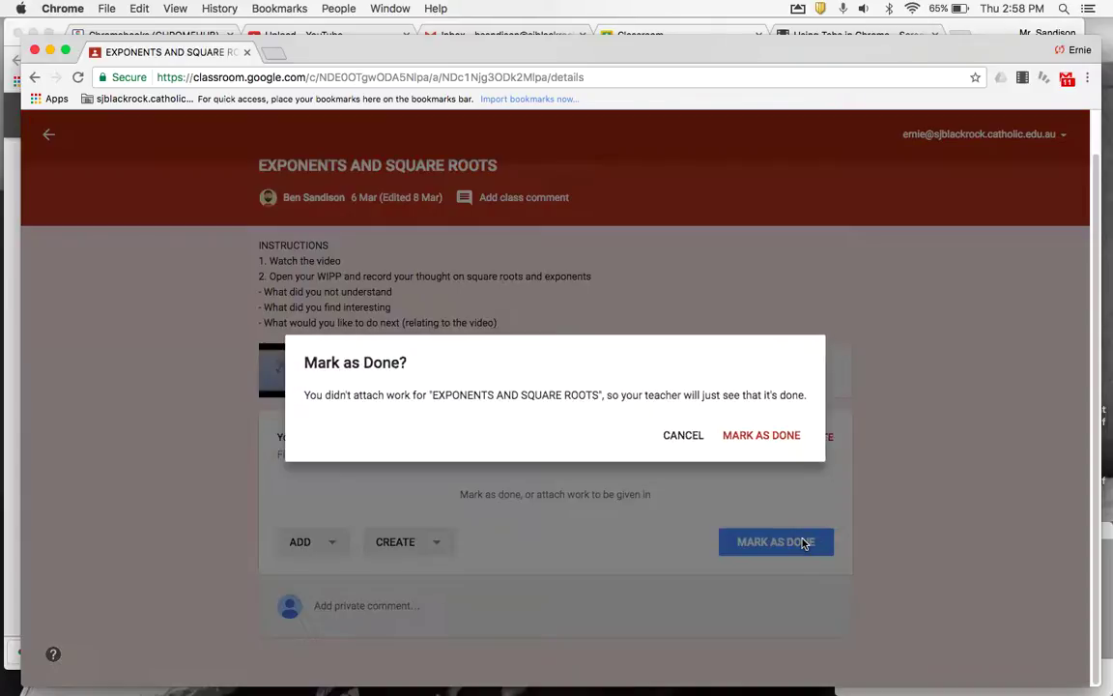
click(756, 436)
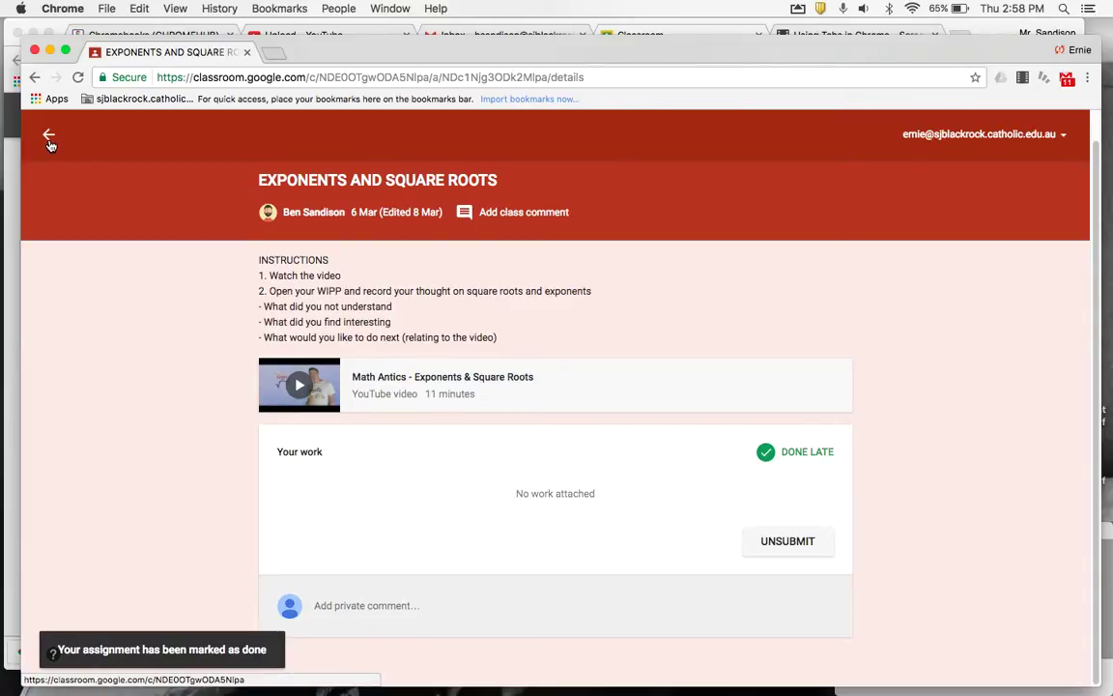
click(50, 140)
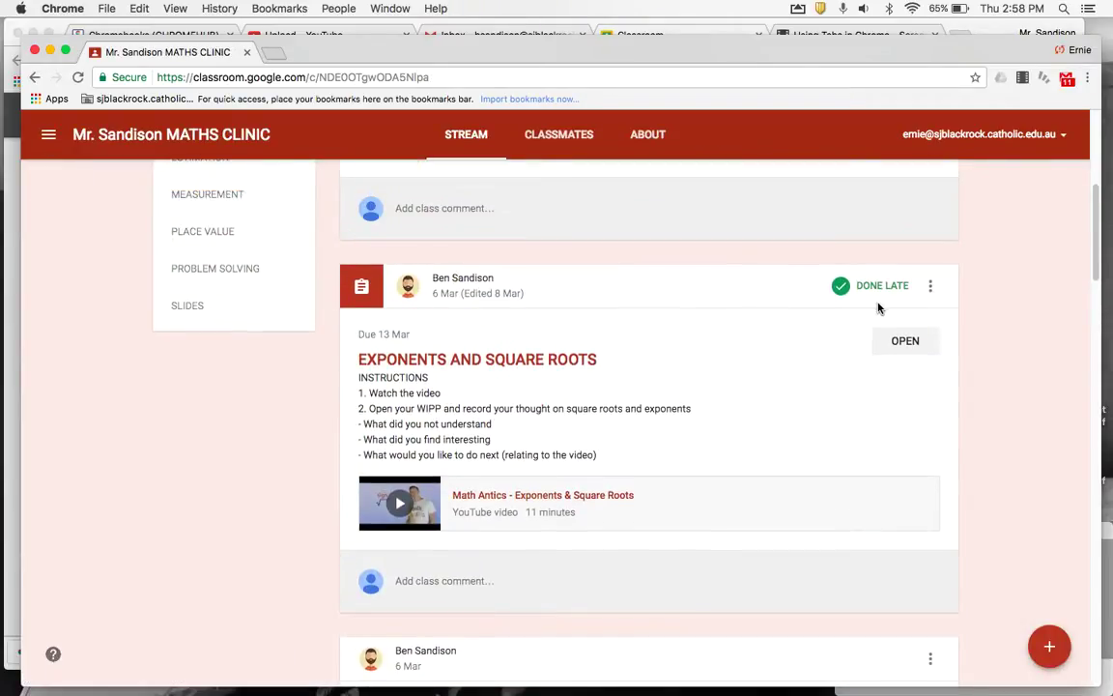
Step: Check the to-do and done work lists for all classes
click(49, 134)
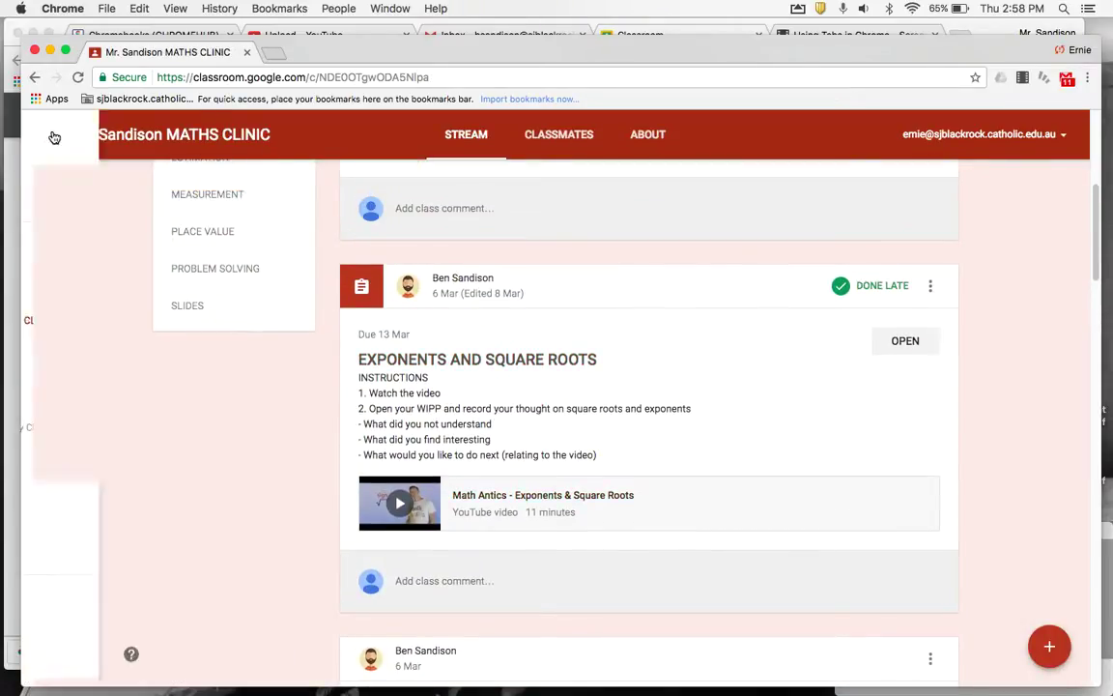
click(87, 276)
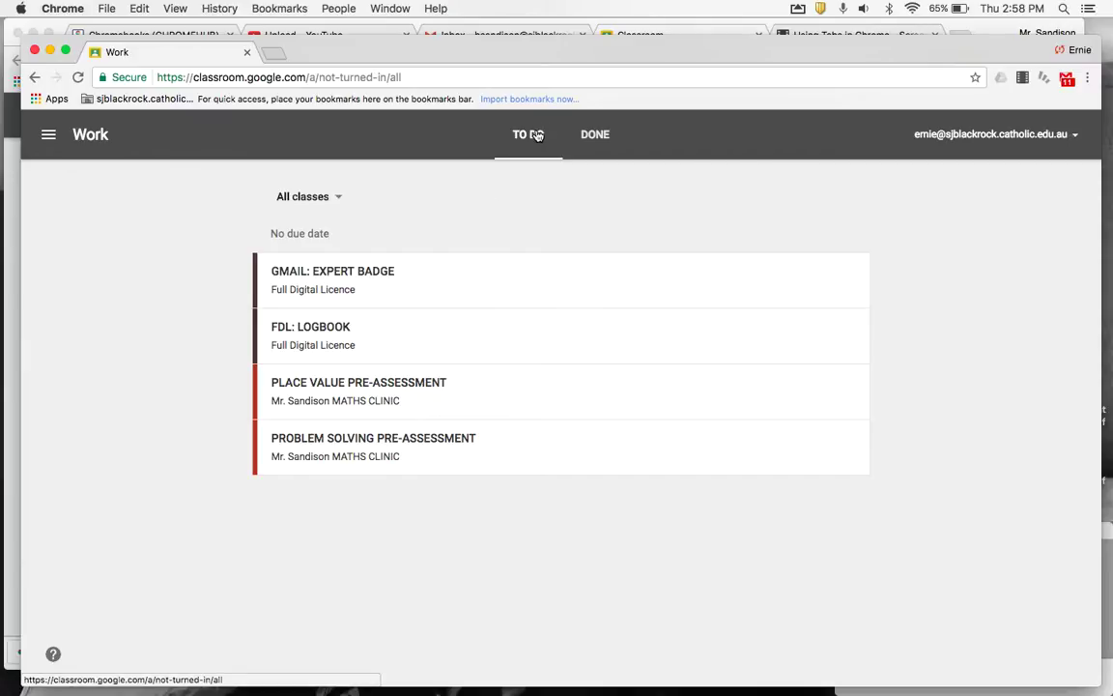
click(594, 135)
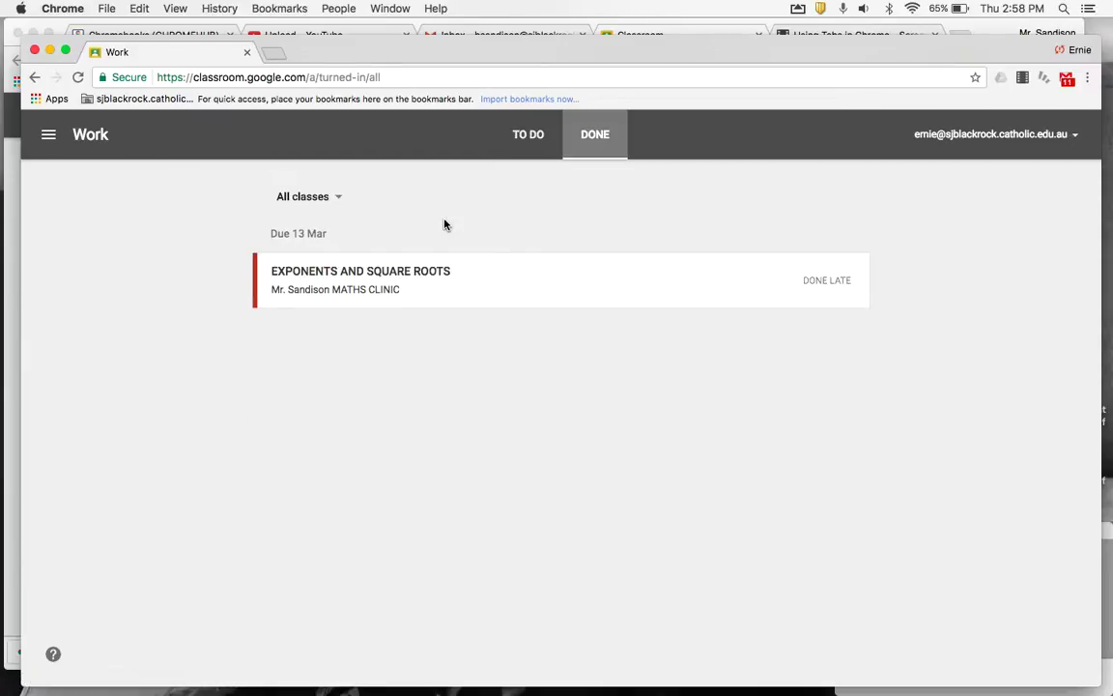
Step: Return to the overview of all enrolled courses
click(48, 134)
click(128, 161)
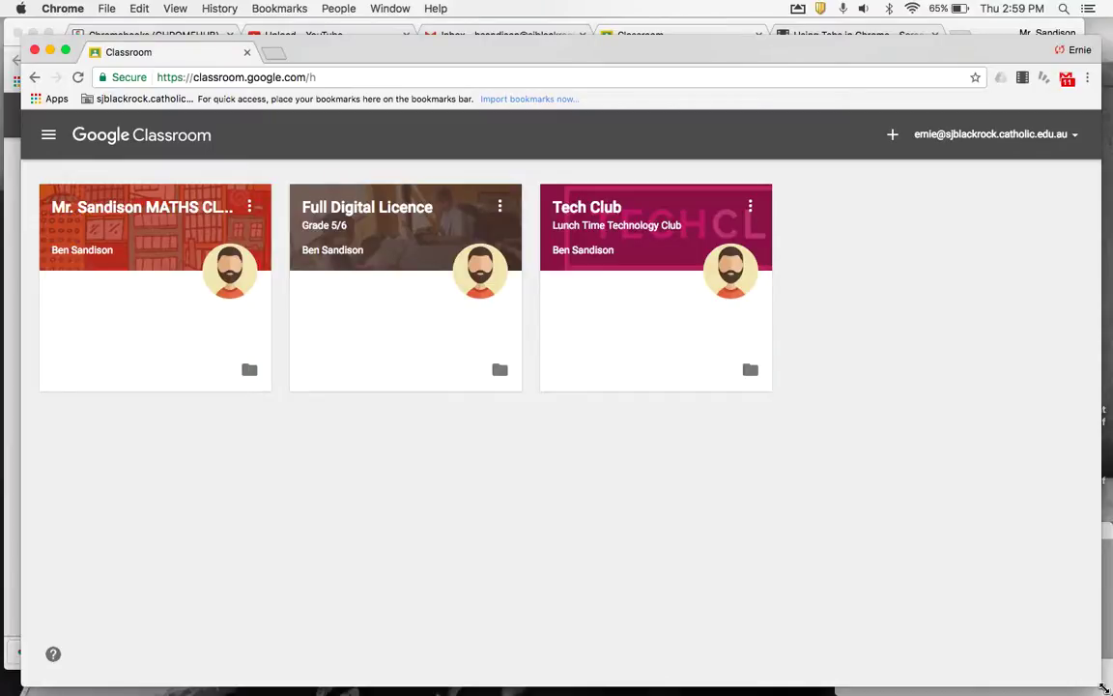
click(1107, 688)
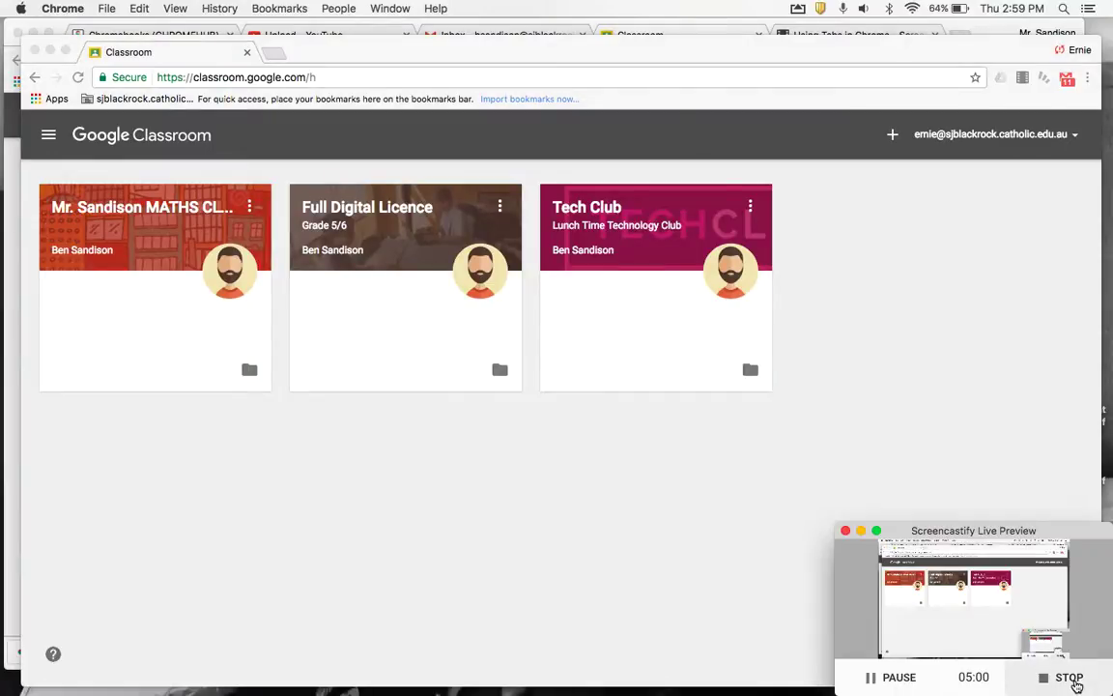